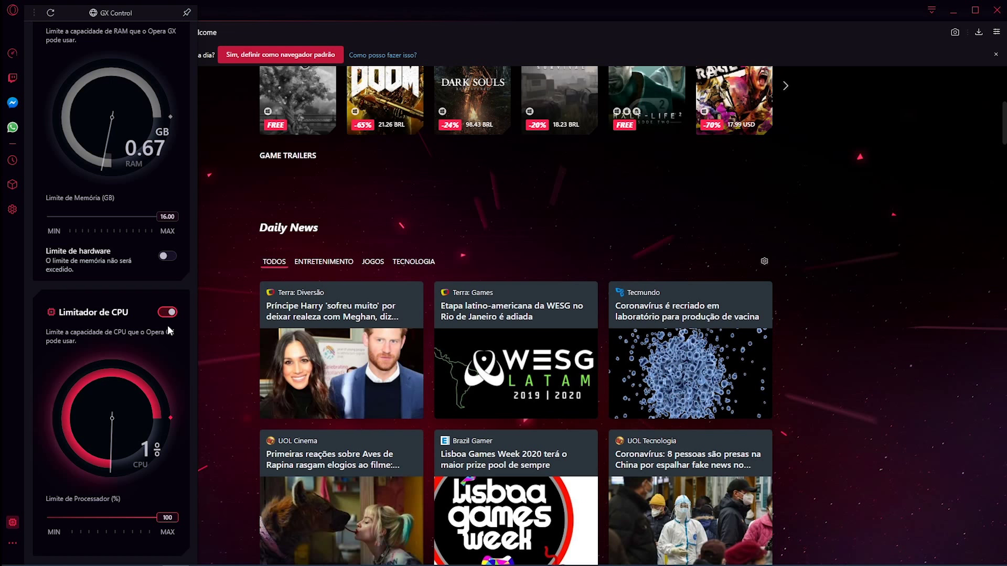
# Turn off the CPU limiter (Limitador de CPU) in GX Control, with the processor limit at 100
pyautogui.moveTo(167, 517); pyautogui.dragTo(182, 483)
pyautogui.click(169, 317)
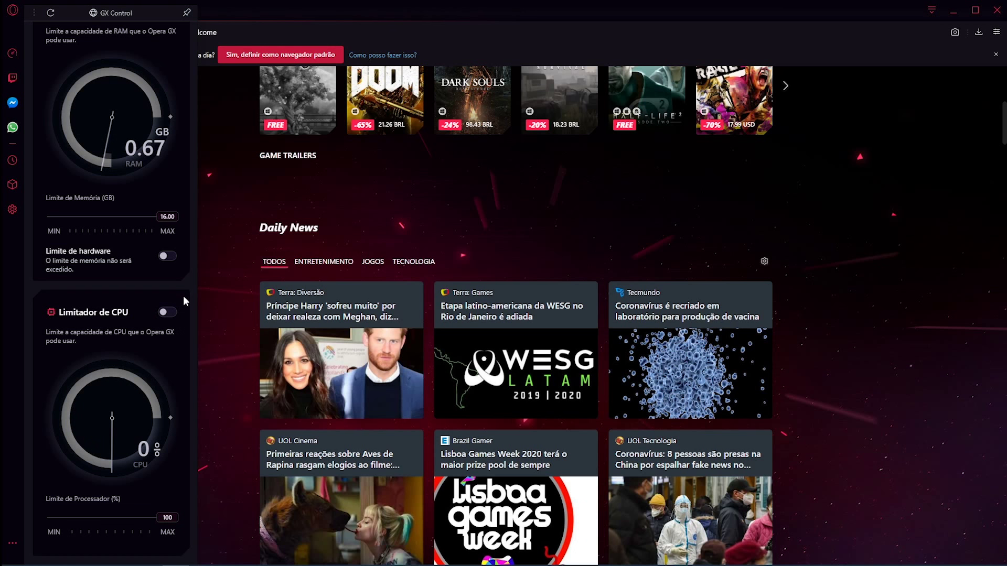
# View the Twitch sidebar panel and the list of items available for the sidebar
pyautogui.click(14, 81)
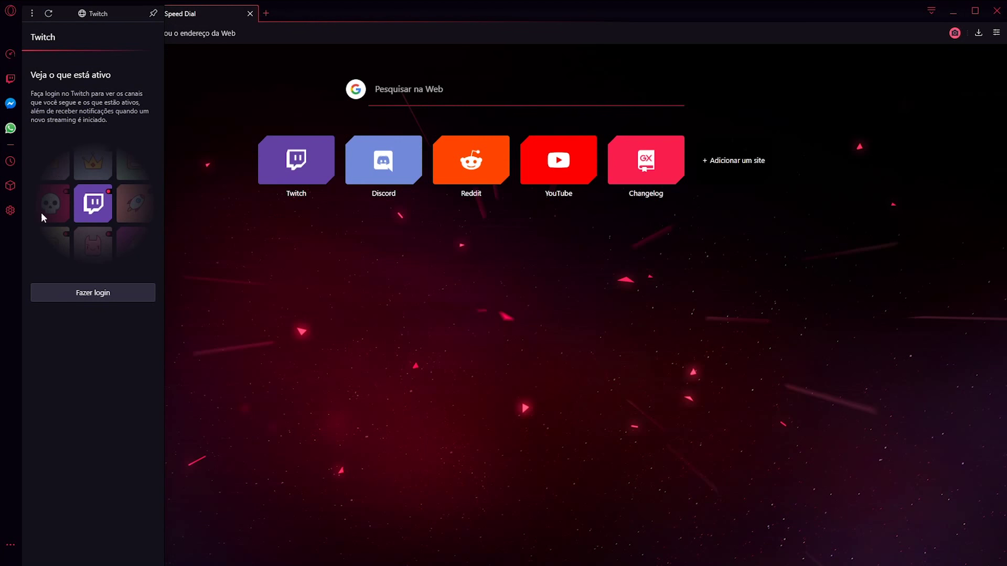
pyautogui.click(11, 547)
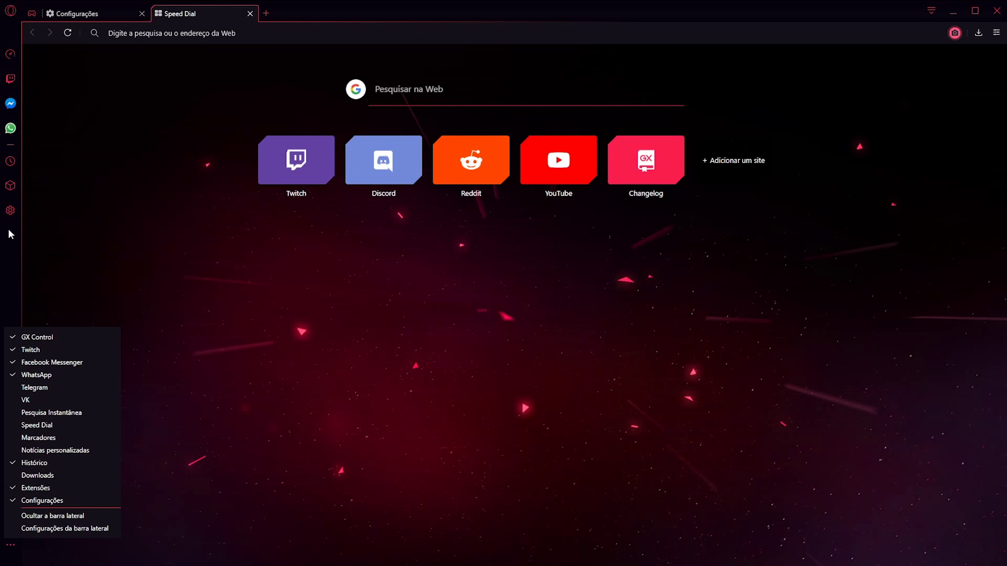
pyautogui.click(37, 389)
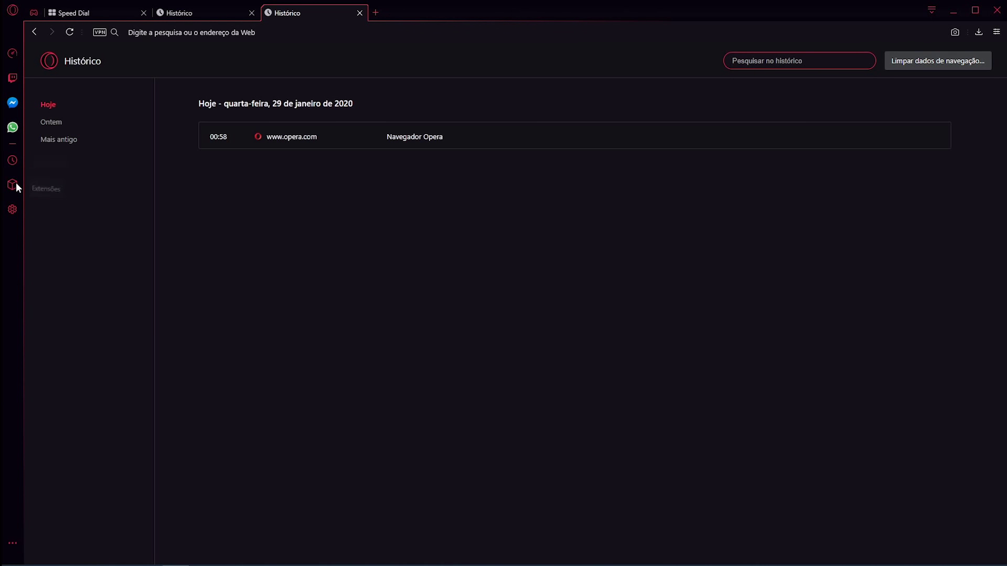
# Open the extensions page and try to remove the Opera ad blocker (Bloqueador de anúncios do Opera)
pyautogui.click(15, 185)
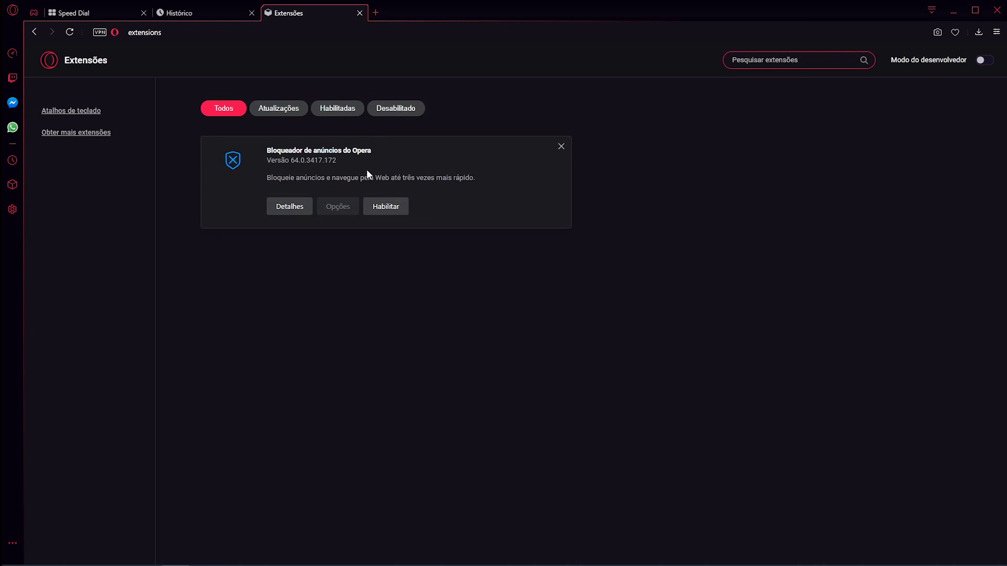
pyautogui.click(561, 147)
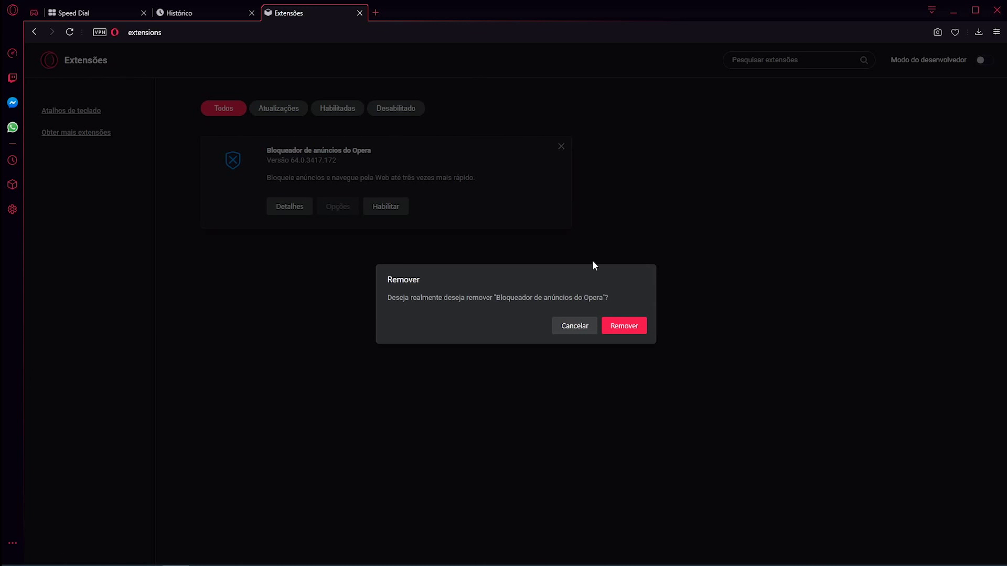
pyautogui.click(635, 322)
pyautogui.click(560, 147)
pyautogui.click(604, 328)
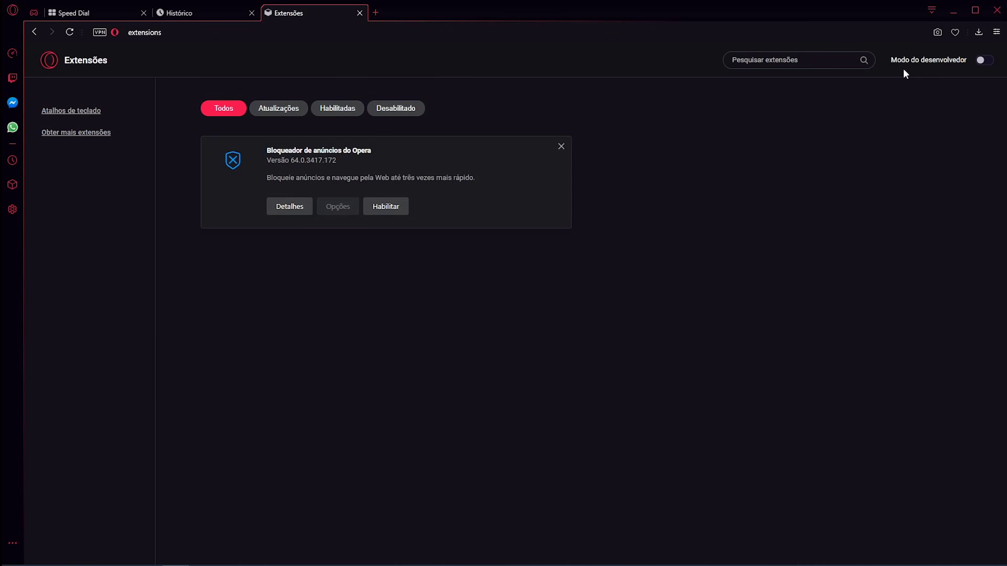
# Enable developer mode for extensions to show its extra options, and disable it again
pyautogui.click(986, 61)
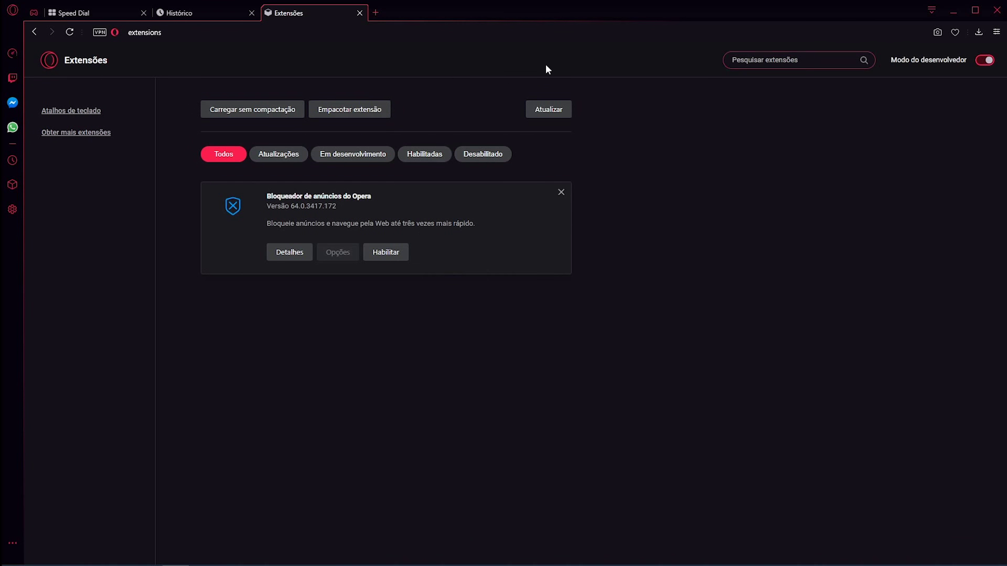
pyautogui.click(986, 60)
# Open the browser settings and review the basic sections from privacy protection and GX colours down to the startup options
pyautogui.click(12, 209)
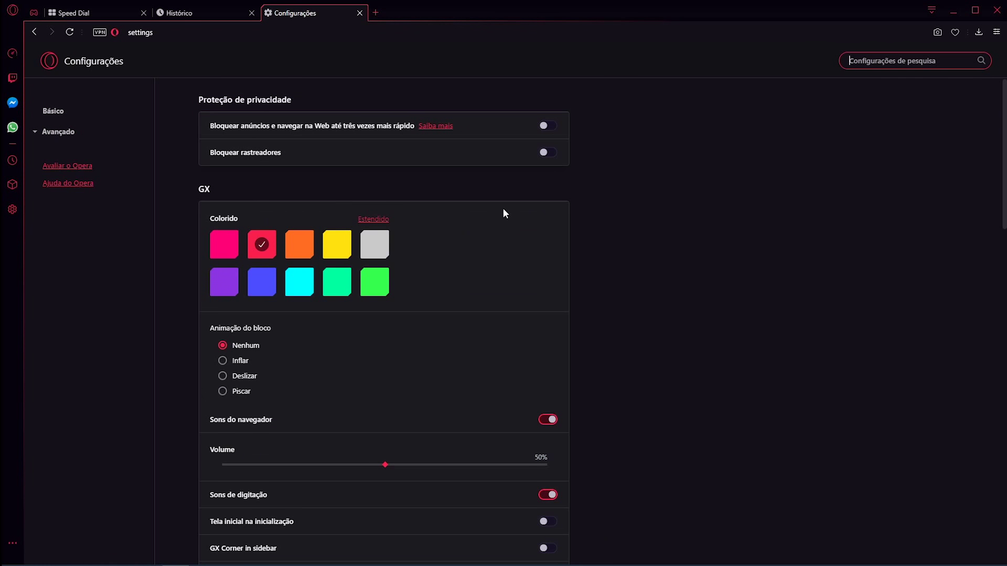
pyautogui.scroll(-3, 522, 270)
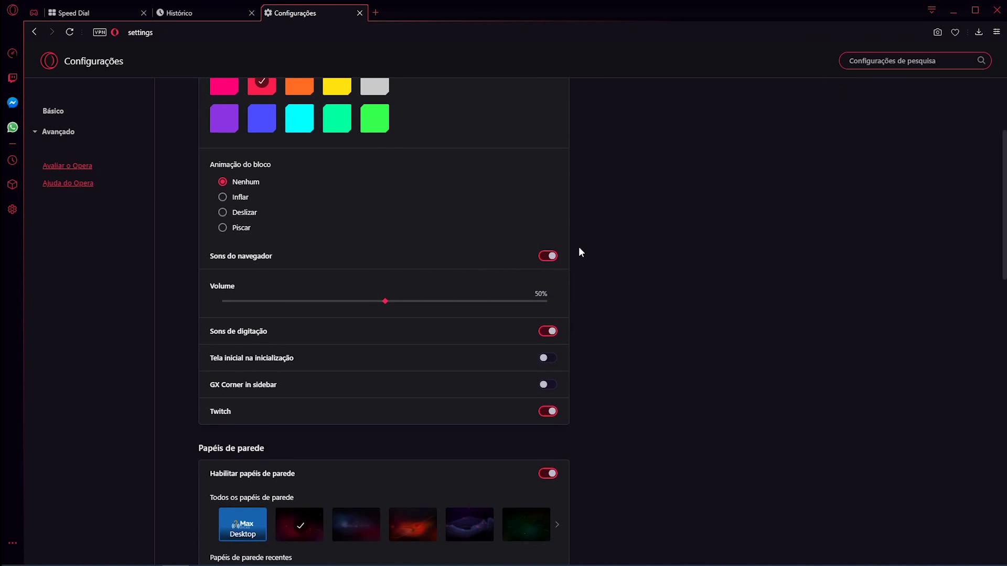
pyautogui.scroll(-4, 579, 246)
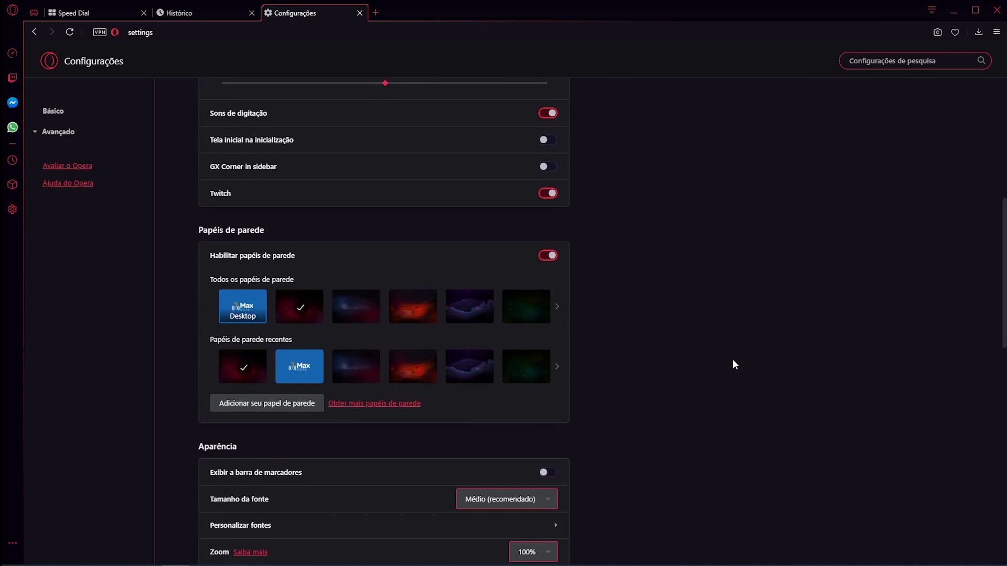
pyautogui.scroll(-1, 733, 360)
pyautogui.scroll(-10, 733, 360)
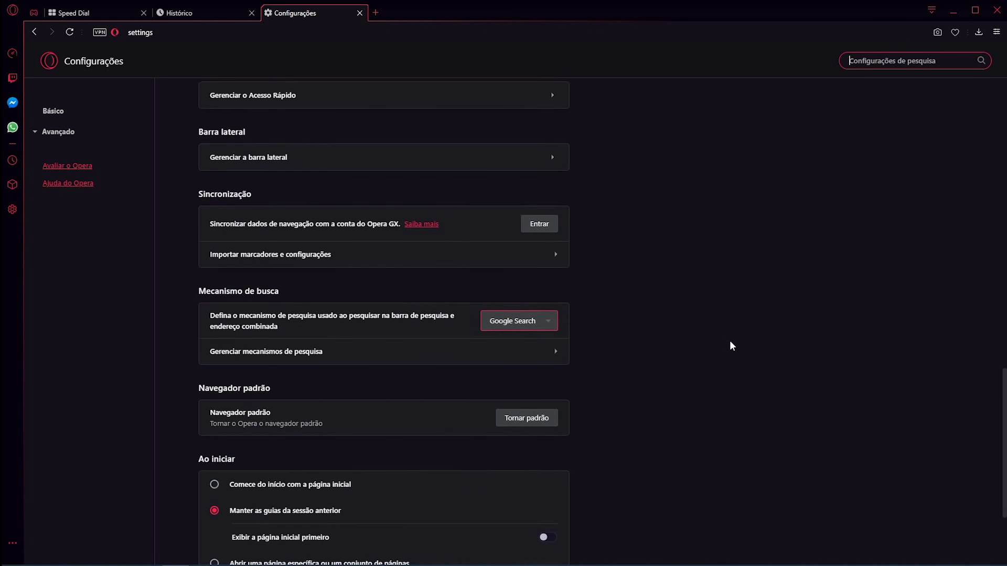
pyautogui.scroll(-3, 730, 342)
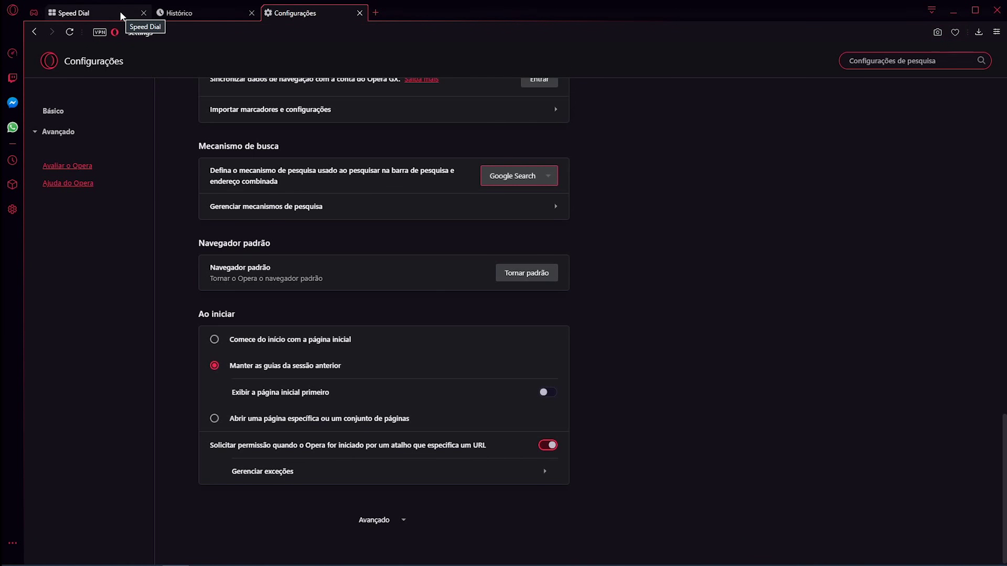
# Close the Speed Dial and Histórico tabs and load youtube.com in a new tab
pyautogui.click(143, 14)
pyautogui.click(143, 14)
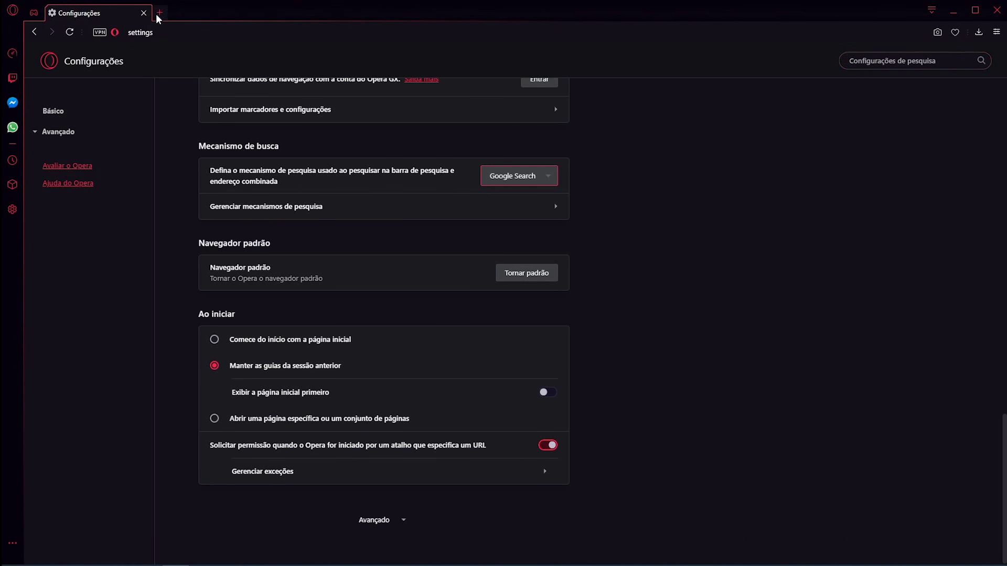
pyautogui.click(158, 14)
pyautogui.write('youtube.co')
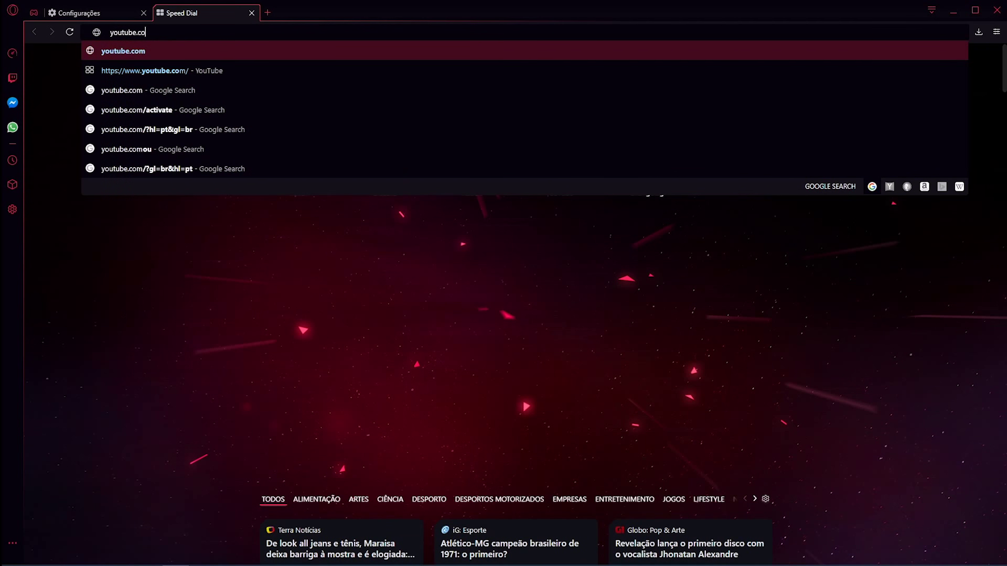
pyautogui.press('Return')
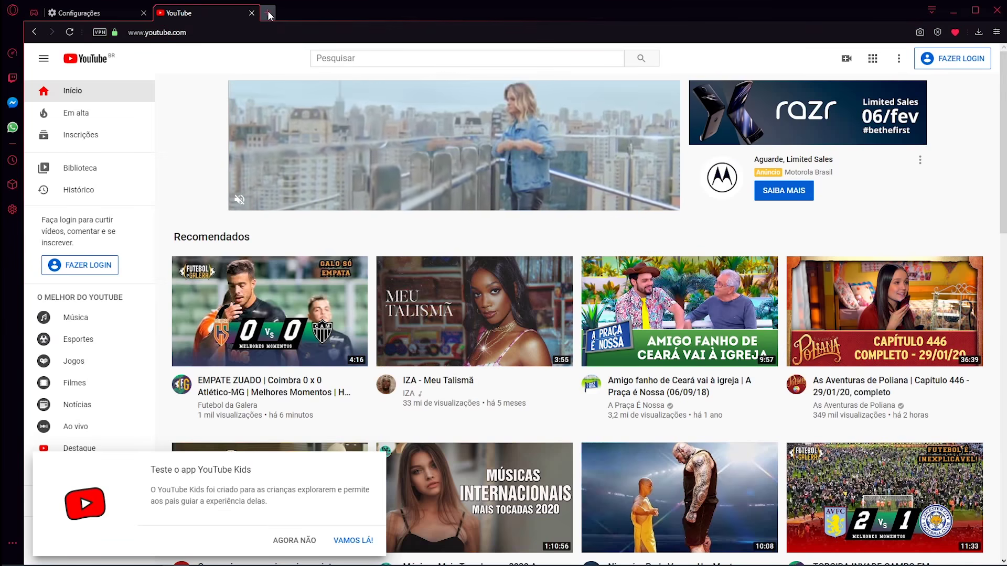
pyautogui.click(269, 14)
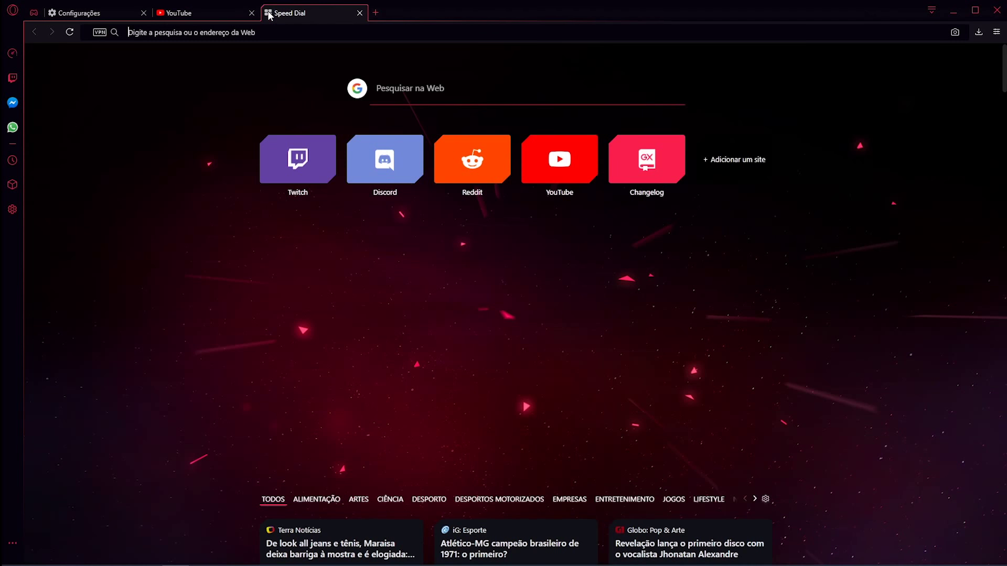
pyautogui.write('www.canalma')
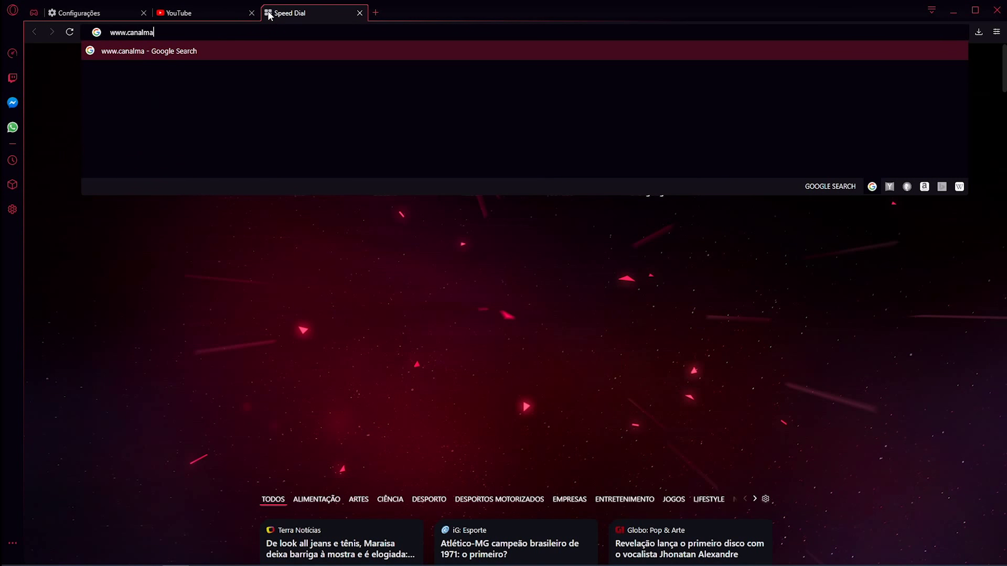
pyautogui.write('xdicas.co')
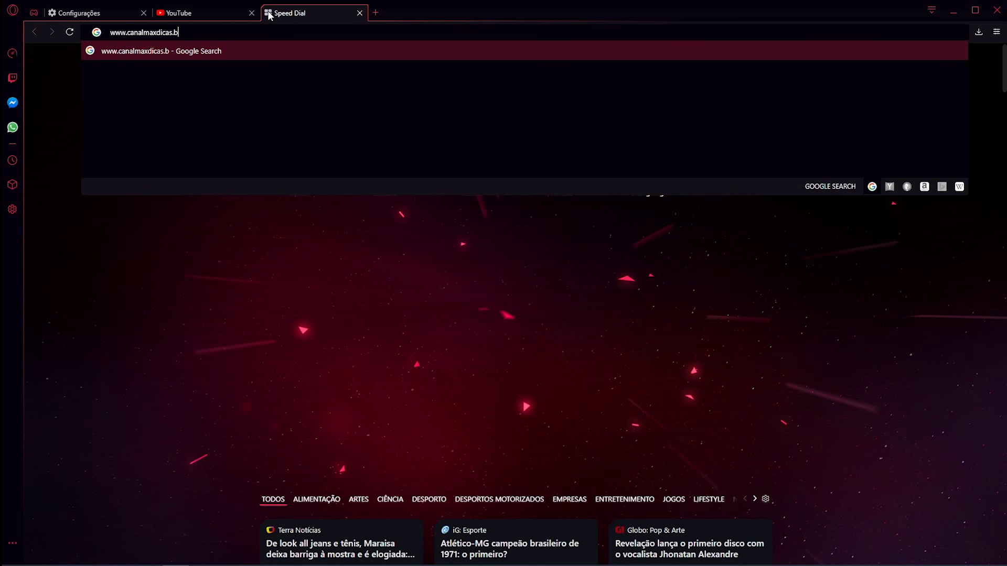
pyautogui.write('m.br')
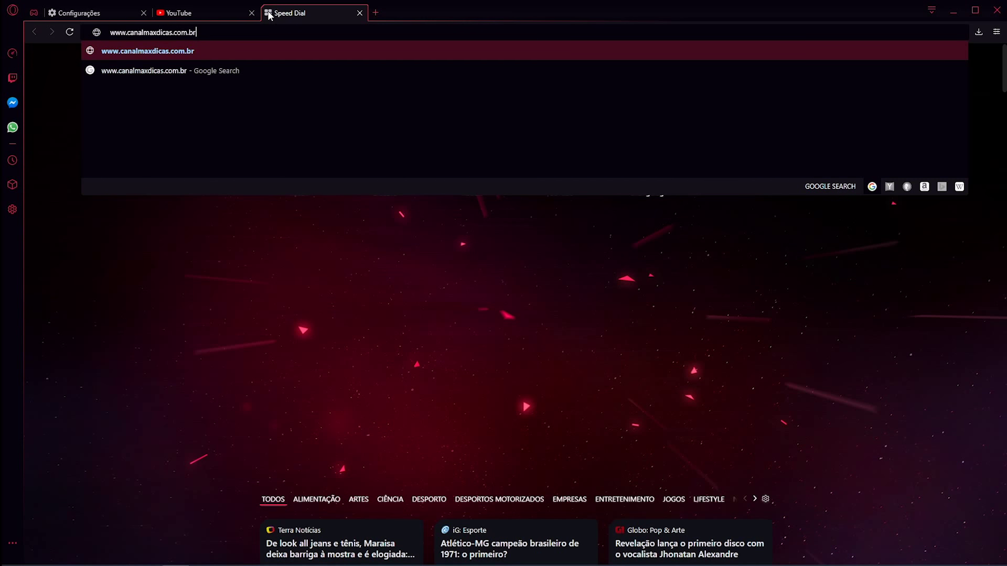
pyautogui.press('Return')
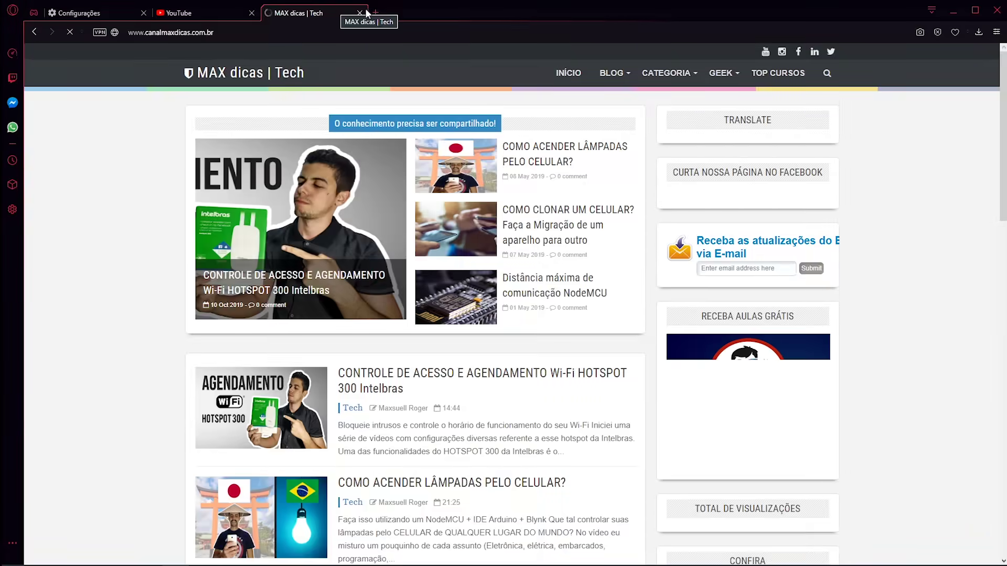
# Load instagram.com/canalmaxdicas in a new tab and close the Configurações tab
pyautogui.click(376, 13)
pyautogui.write('inst')
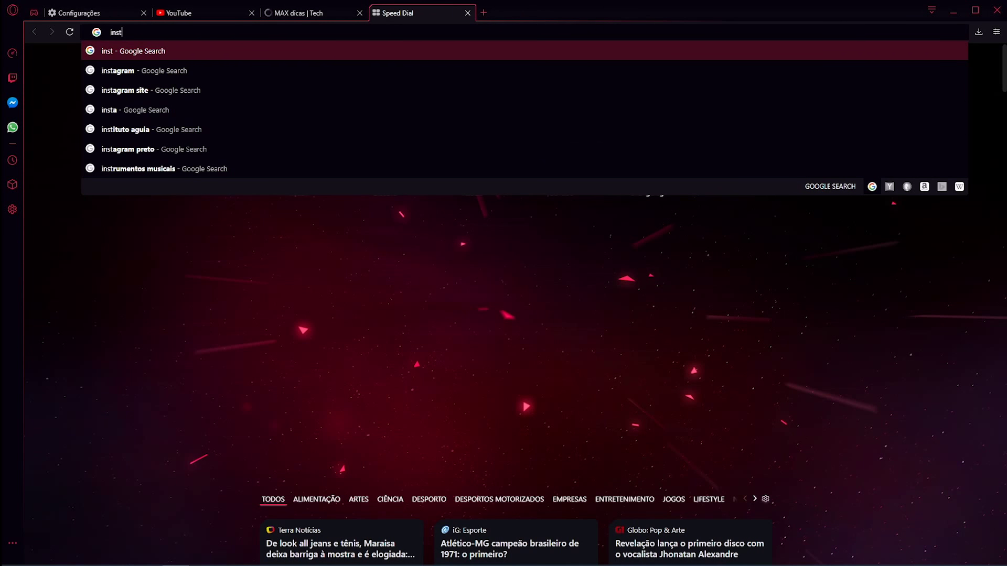
pyautogui.write('agram.com')
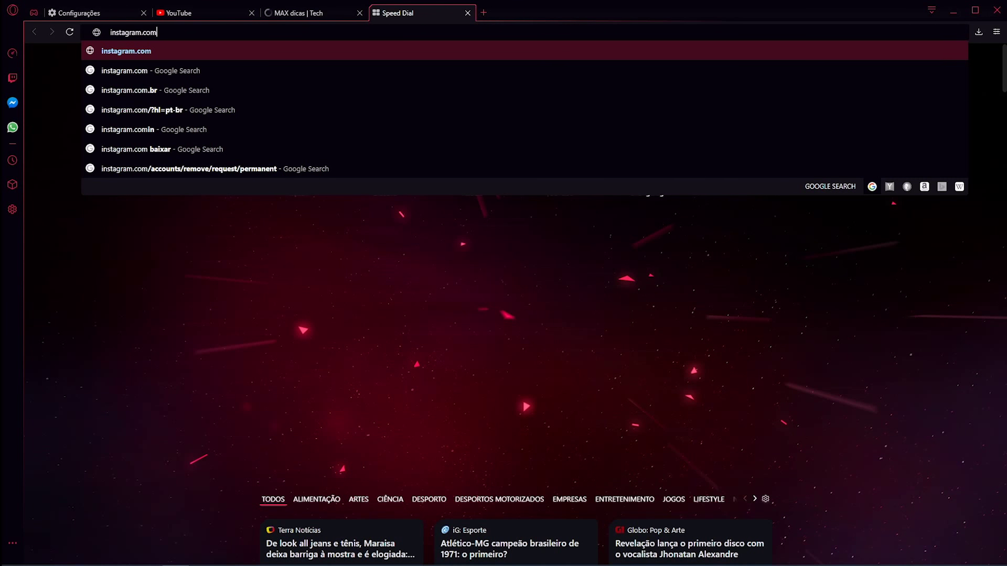
pyautogui.write('/canalmaxdicas')
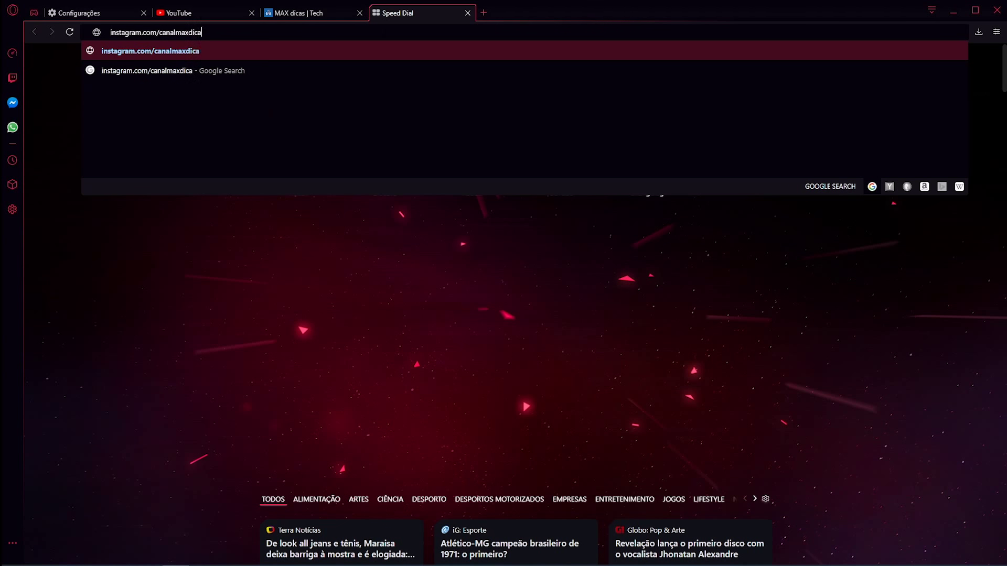
pyautogui.press('Return')
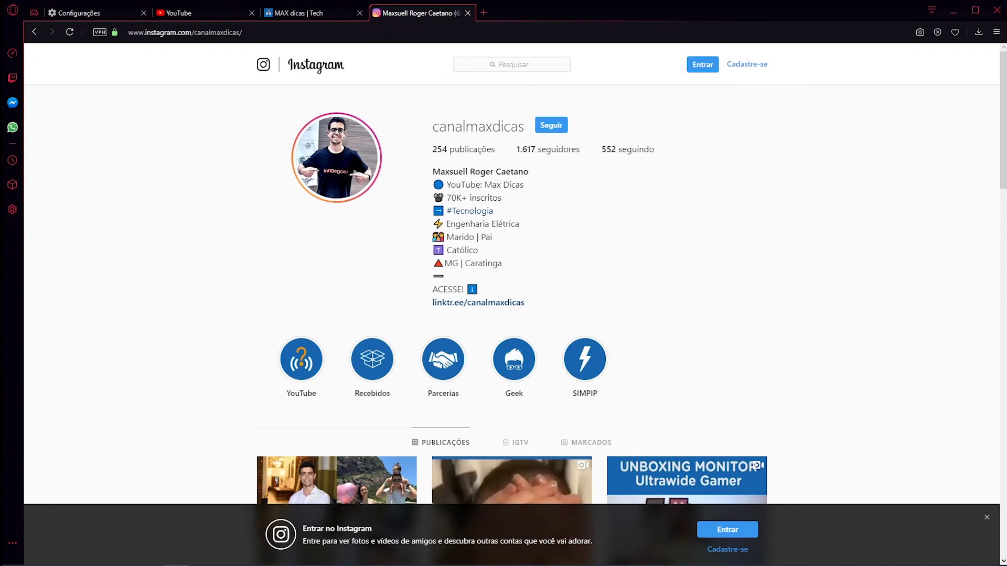
pyautogui.click(143, 12)
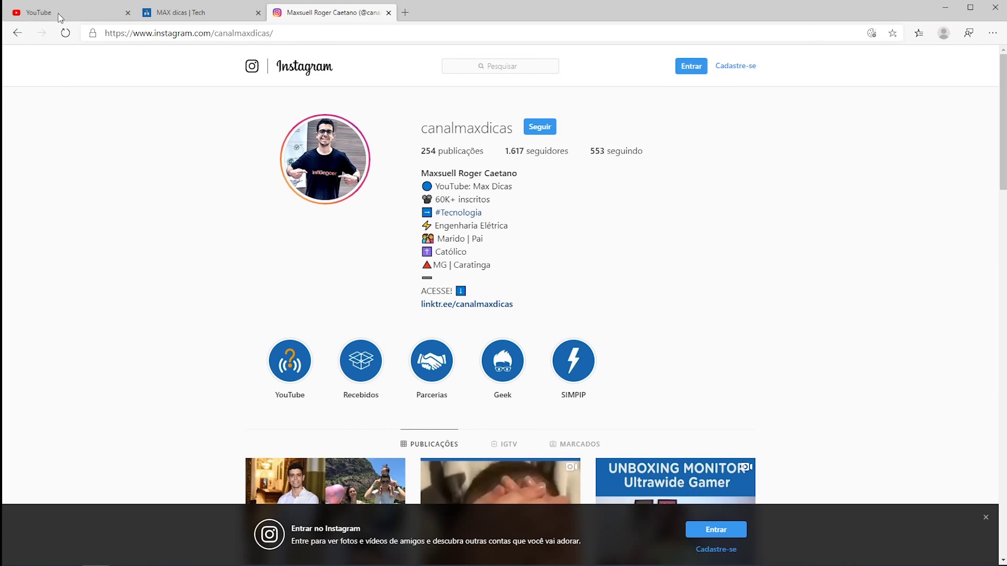
# Check that Microsoft Edge and Google Chrome have the same YouTube, MAX dicas and Instagram tabs open
pyautogui.click(59, 16)
pyautogui.click(230, 15)
pyautogui.click(325, 13)
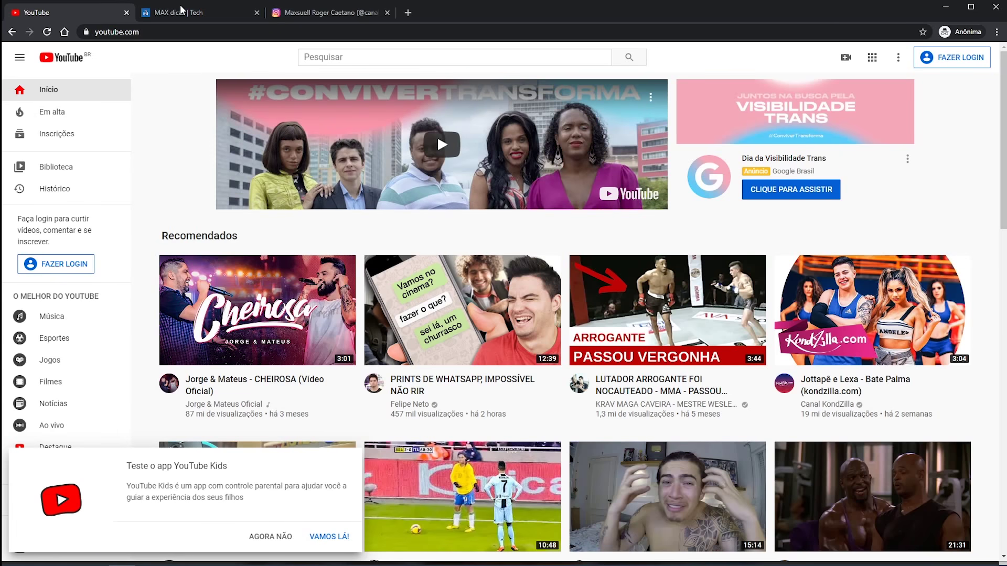
pyautogui.click(177, 11)
pyautogui.click(316, 13)
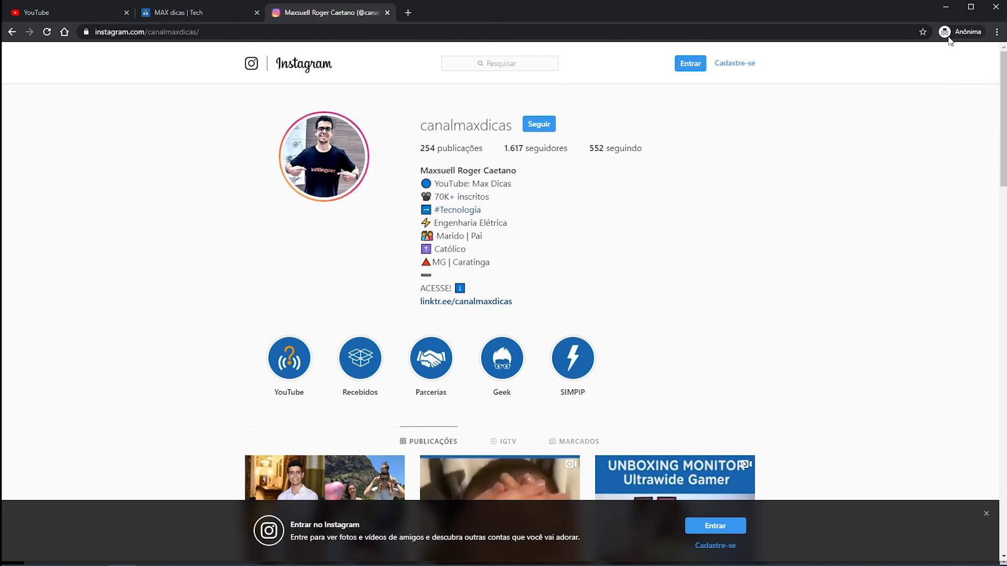
# Minimize Chrome, switch to Task Manager and compare the memory use of Google Chrome, Opera GX and Microsoft Edge
pyautogui.click(947, 9)
pyautogui.hotkey('ctrl', 'shift', 'Escape')
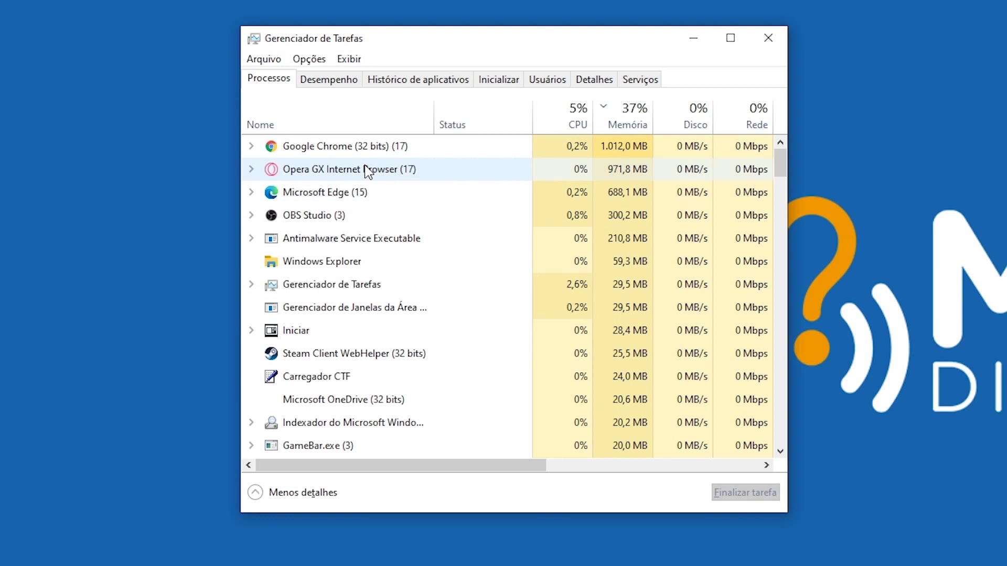
pyautogui.click(351, 135)
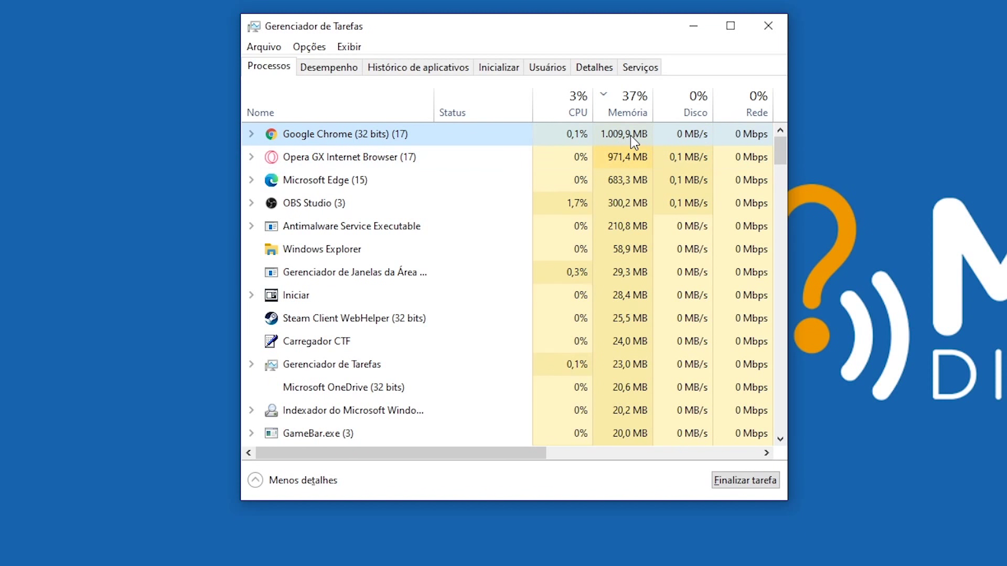
pyautogui.click(441, 158)
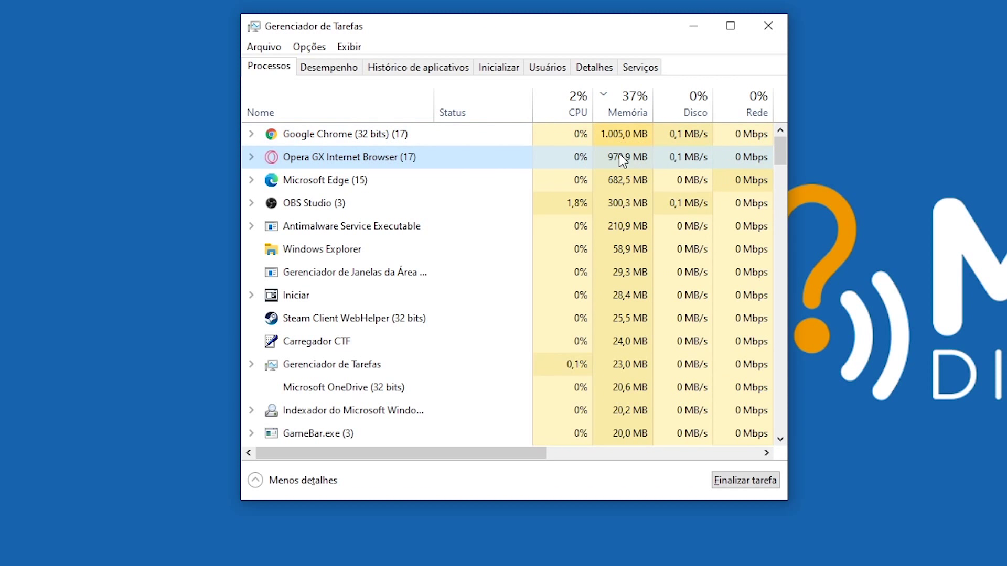
pyautogui.click(364, 181)
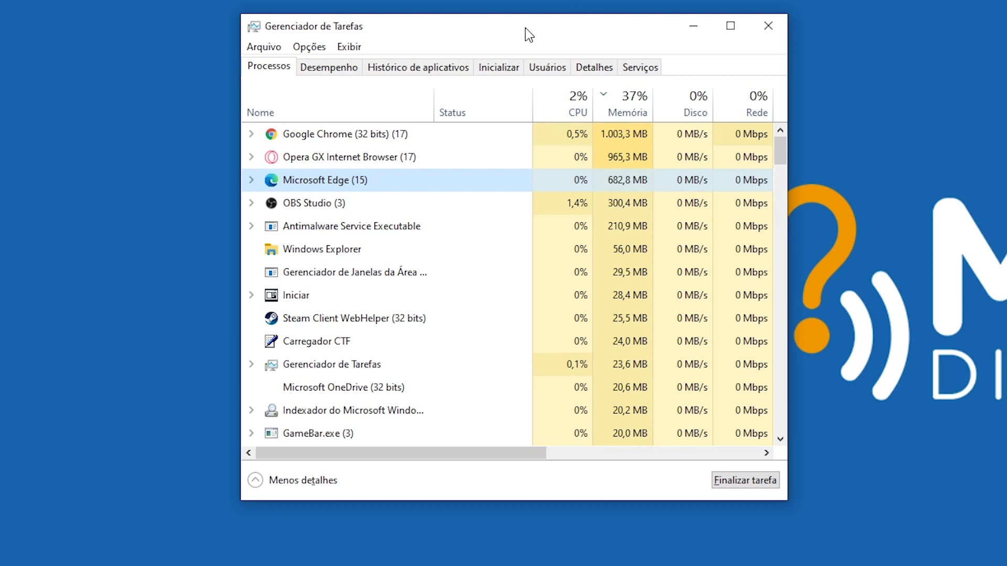
pyautogui.click(429, 161)
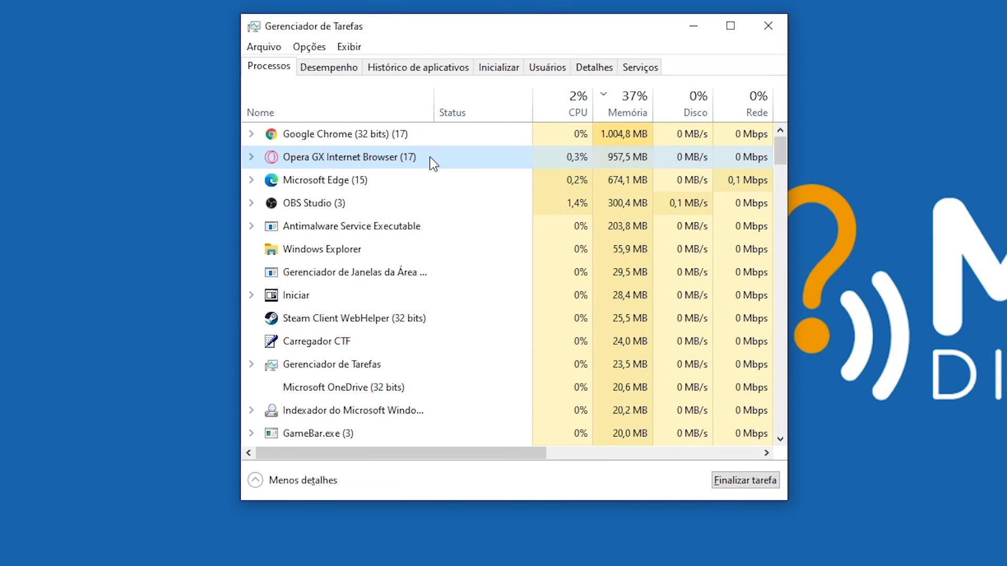